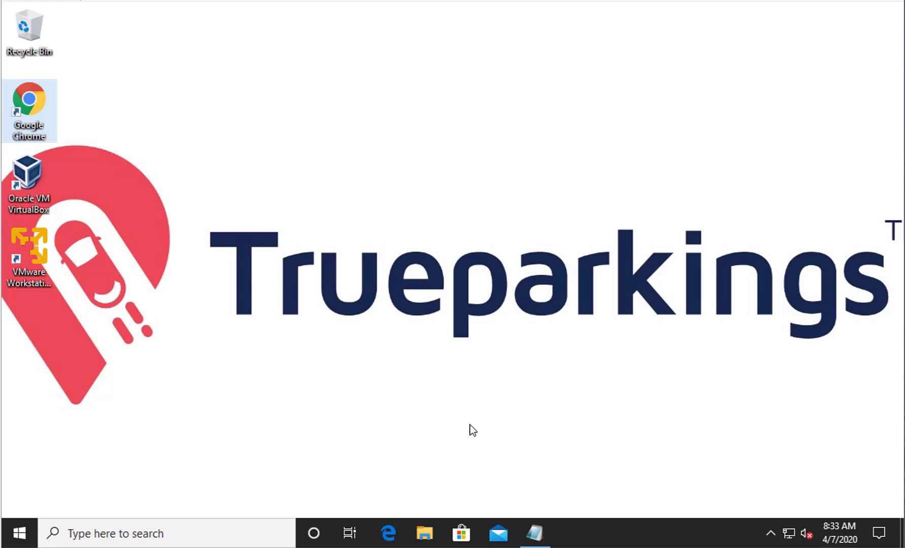
click(531, 535)
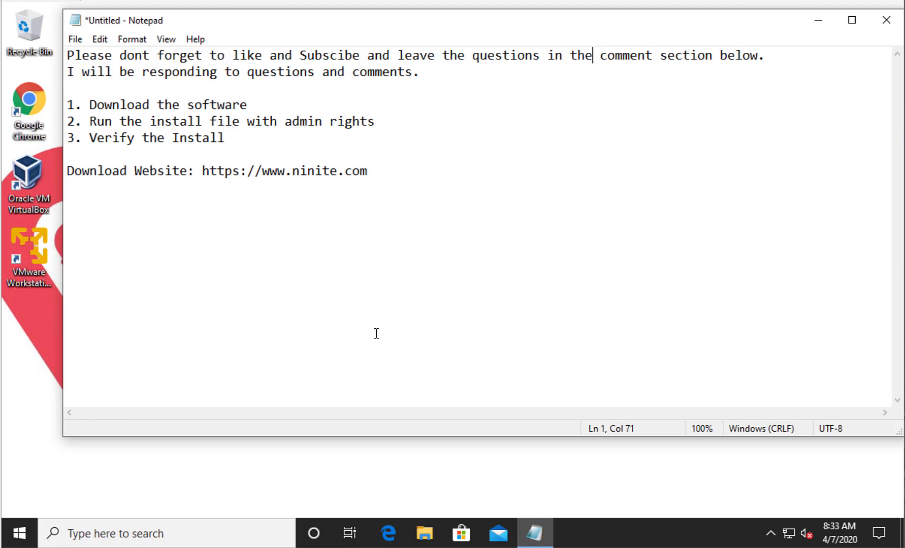
Minimize the note, launch Chrome and load google.com.
click(827, 24)
double_click(39, 104)
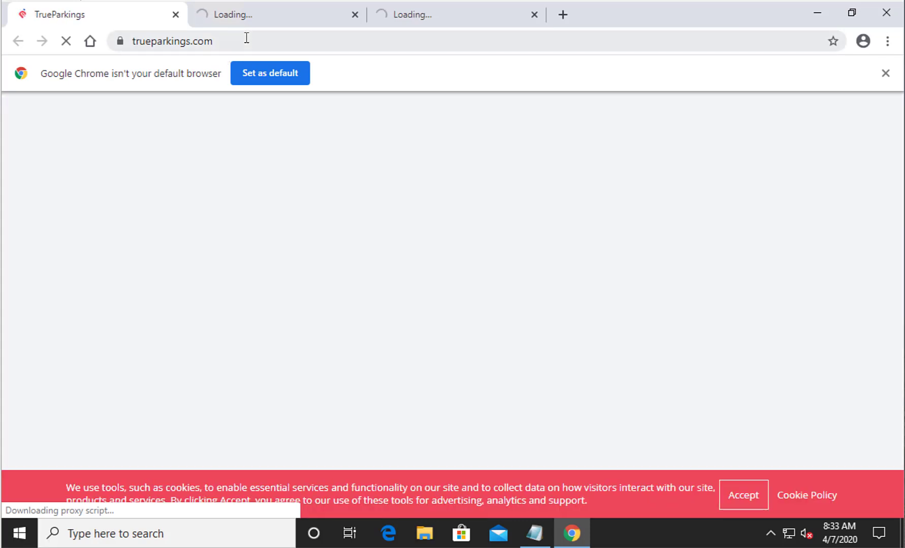
click(246, 38)
text(go)
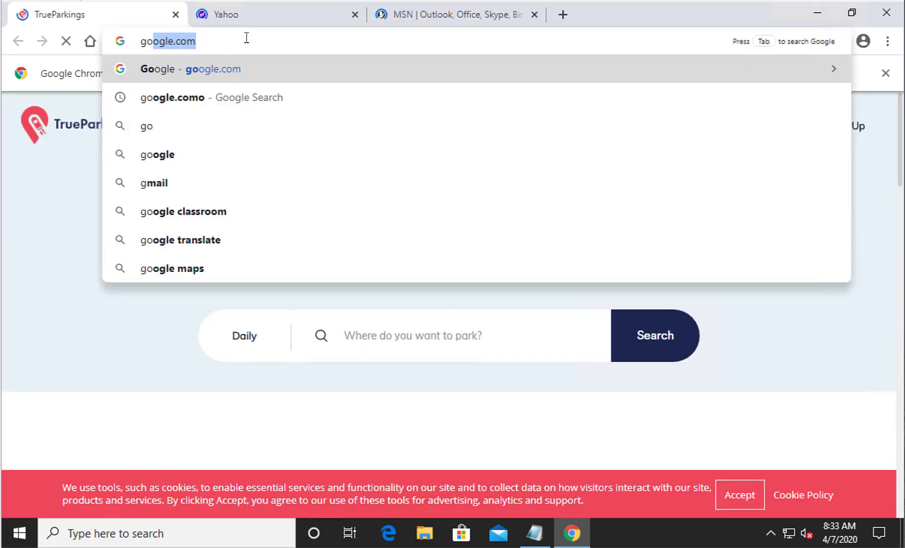
text(ogle.com)
key(Return)
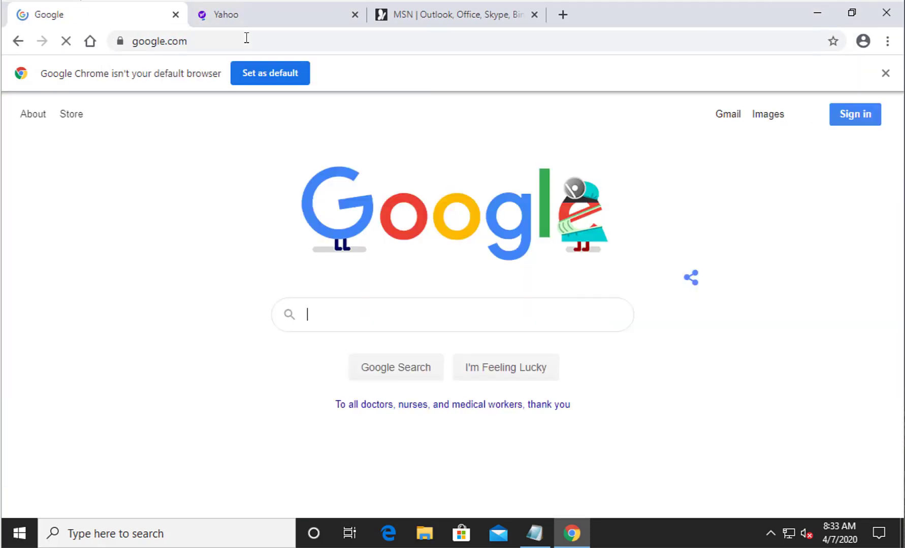
Search Google for ninite.com and scroll through the results.
text(ni)
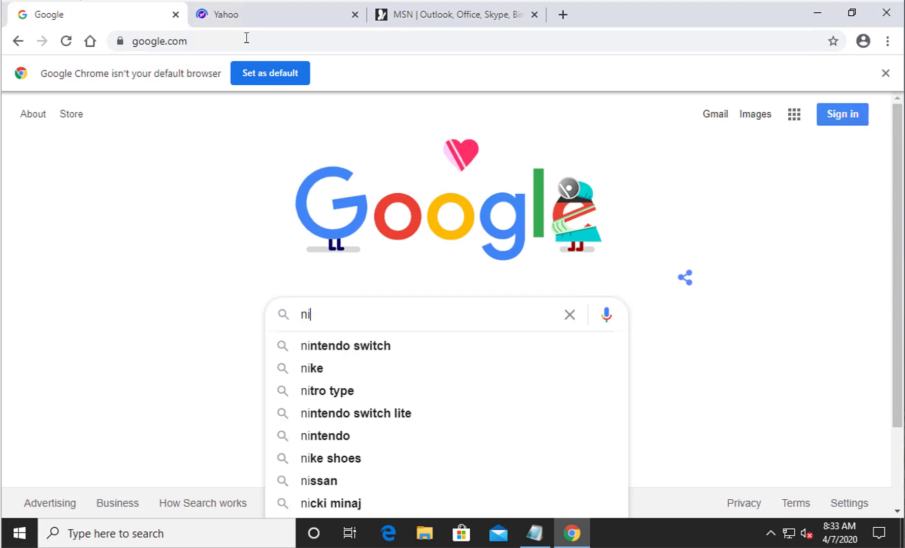
text(nite.co)
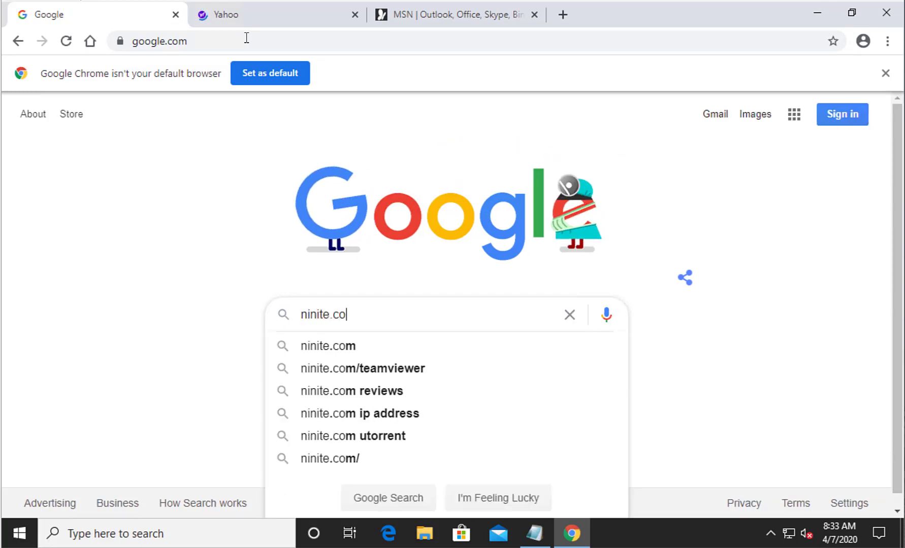
text(m)
key(Return)
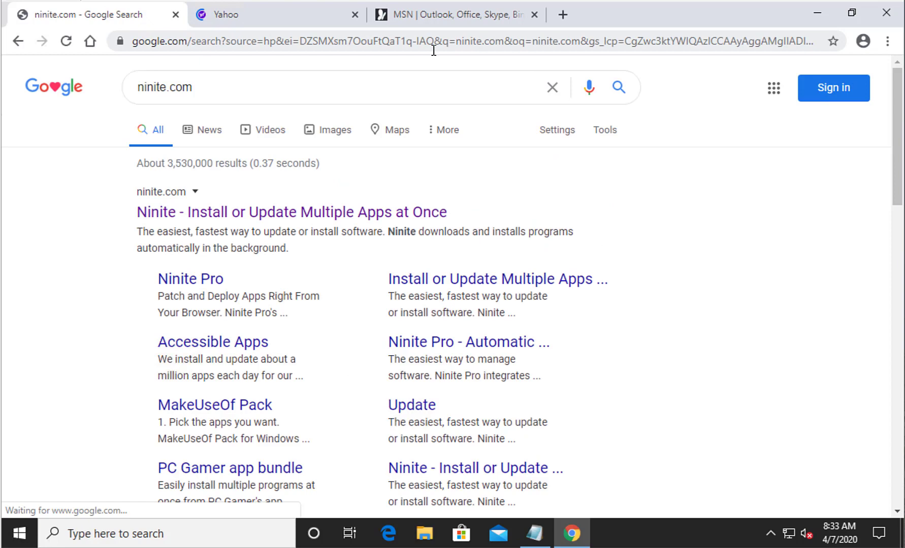
scroll(100, 212, down, 1)
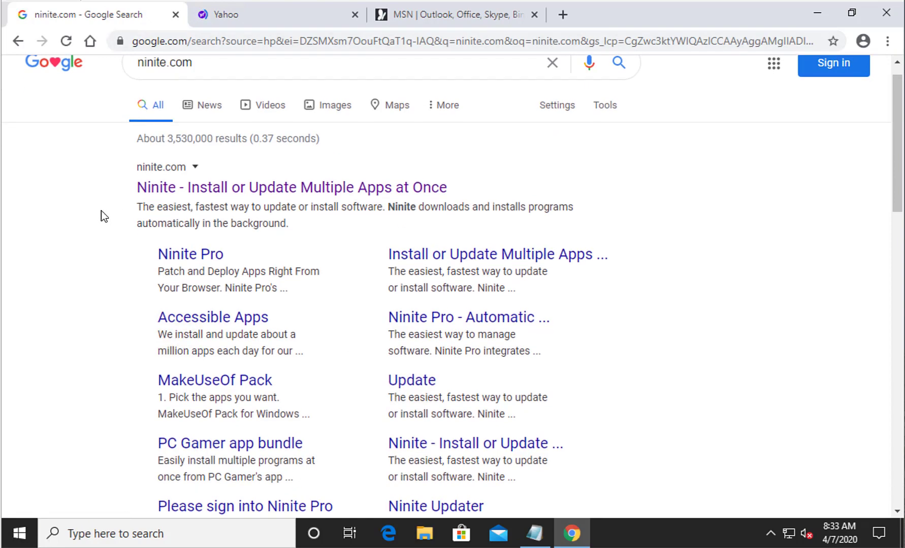
Open the Ninite site, check that Avast is ticked under Security, and download the custom installer.
click(219, 188)
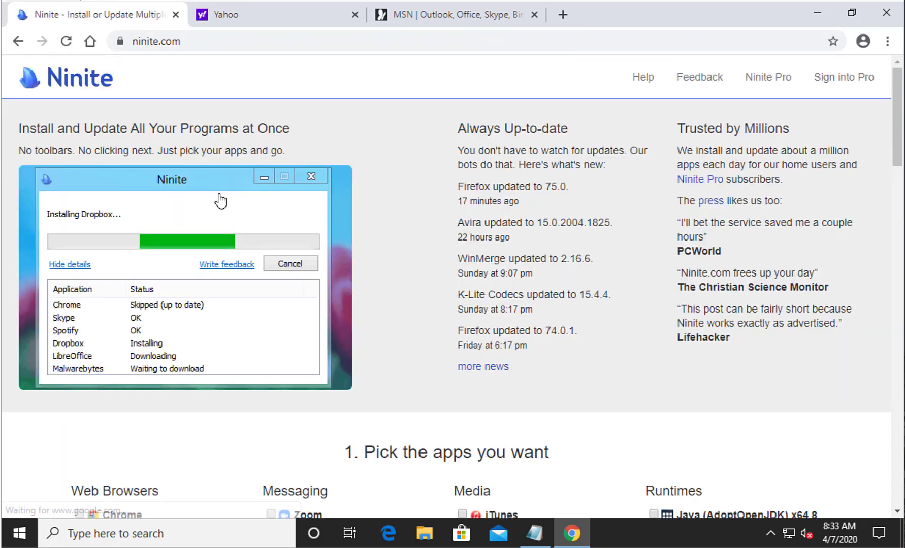
scroll(219, 198, down, 3)
scroll(219, 194, down, 5)
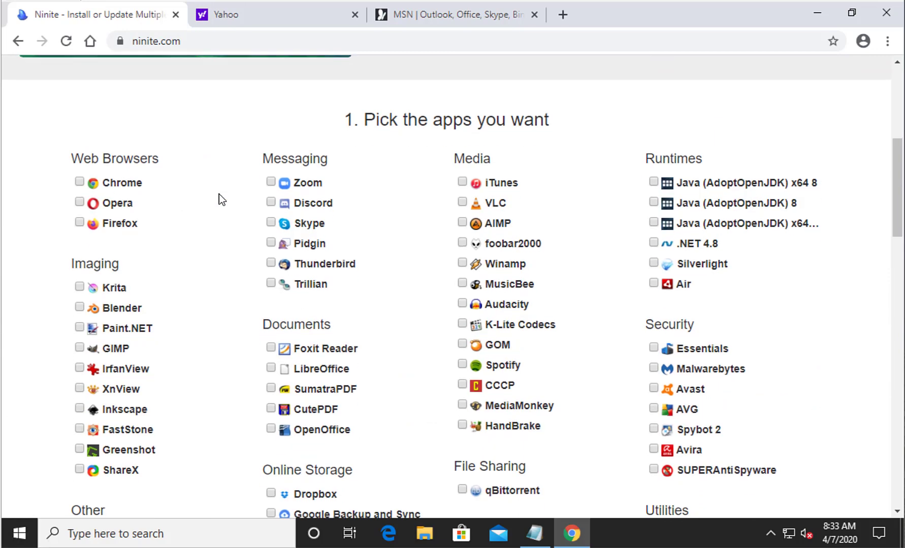
scroll(220, 193, down, 2)
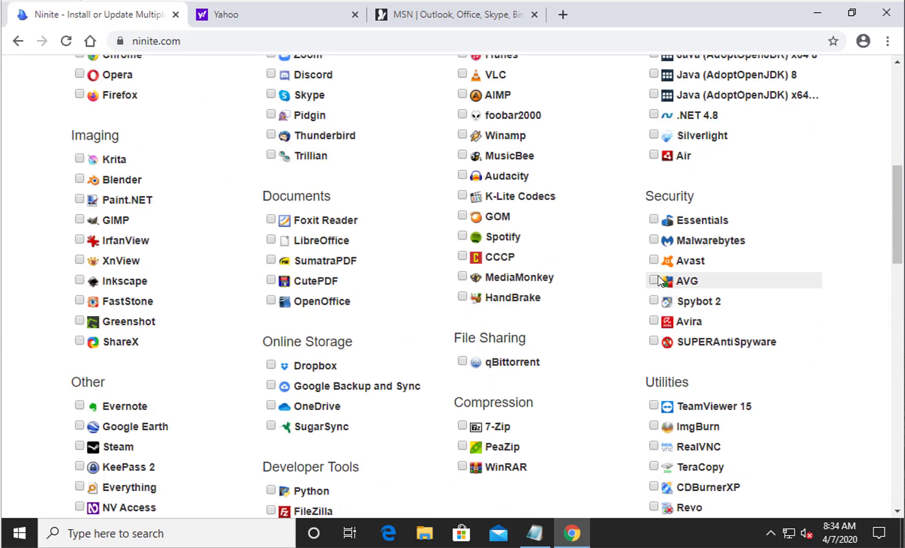
scroll(710, 265, down, 9)
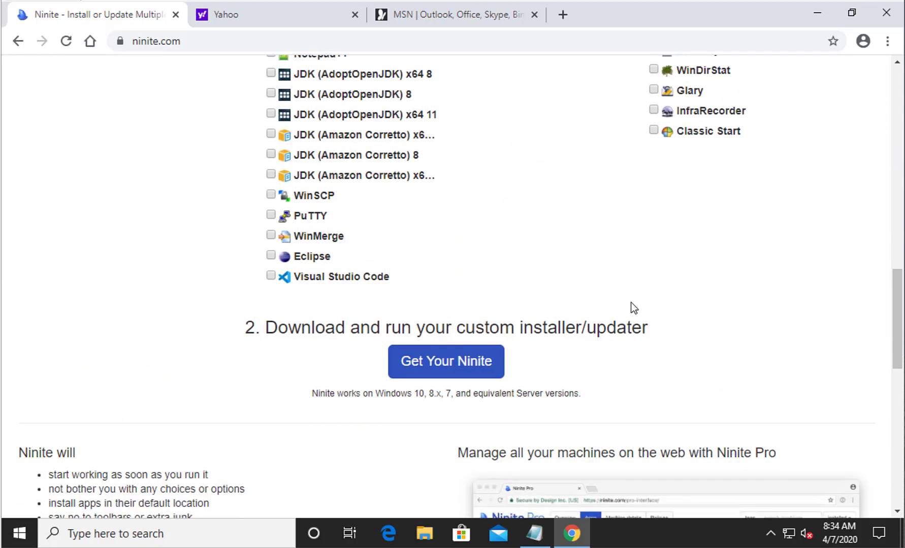
scroll(632, 307, down, 2)
click(465, 274)
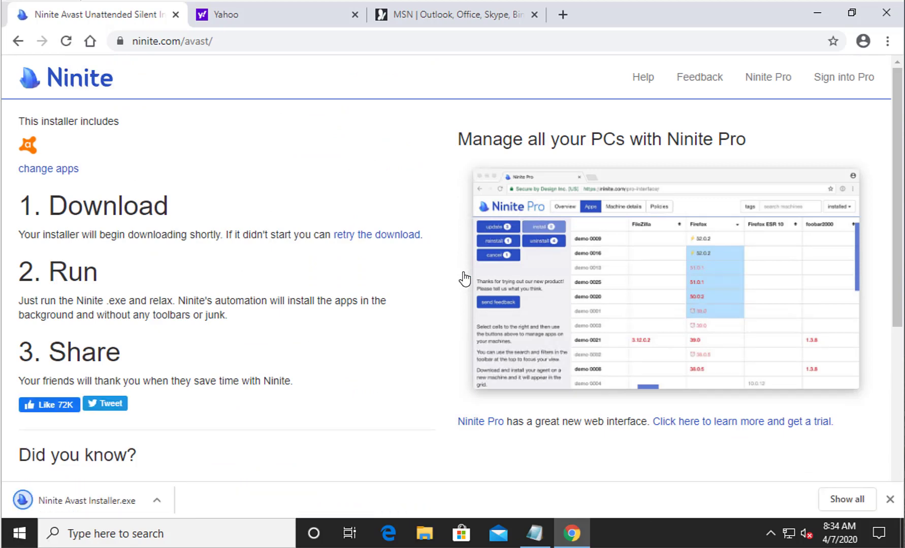
Run Ninite Avast Installer as administrator from the Downloads folder in File Explorer.
click(168, 498)
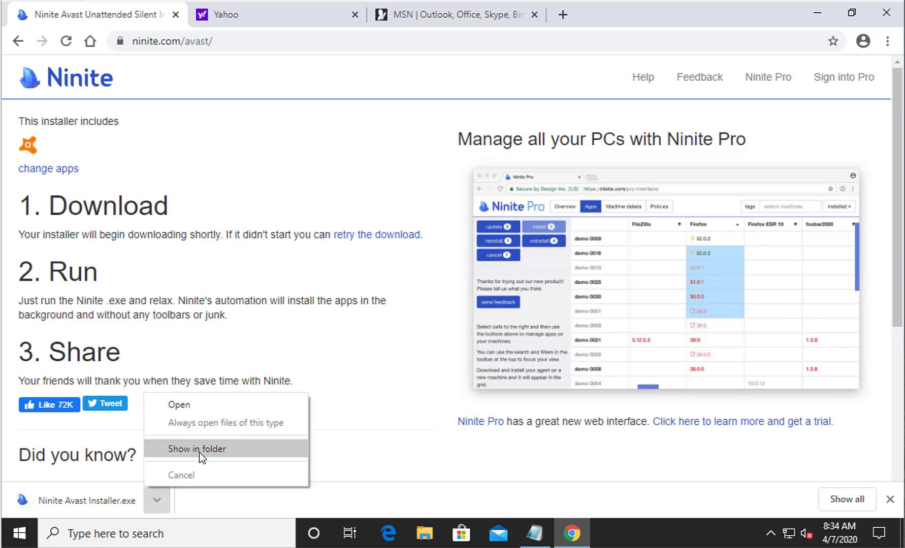
click(370, 476)
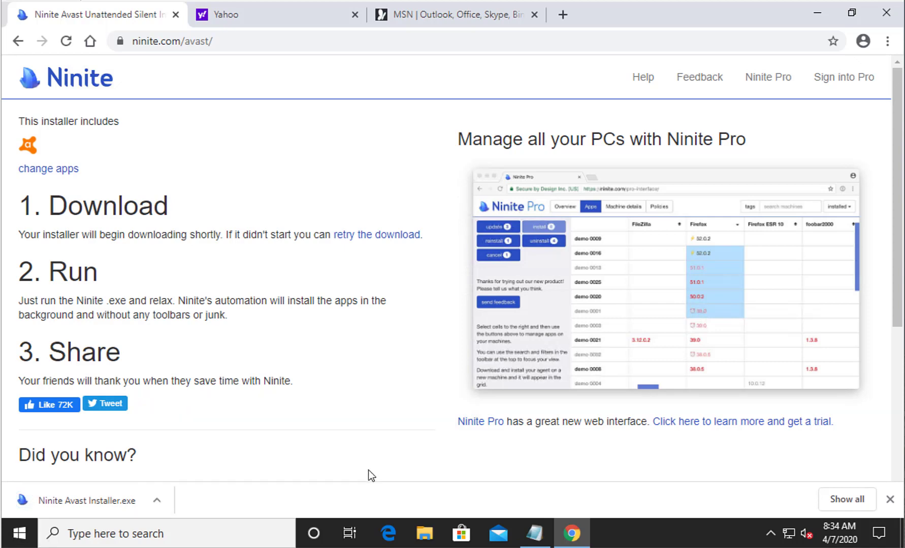
click(431, 538)
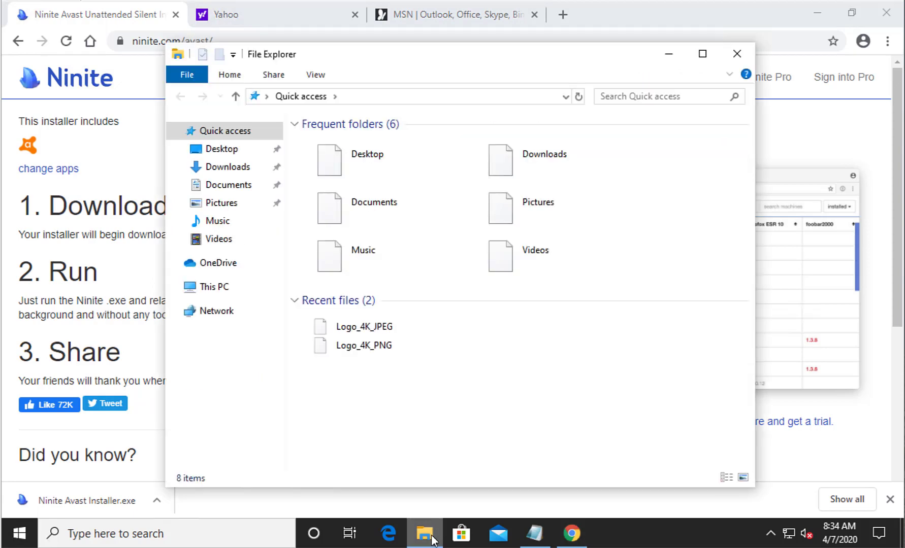
click(235, 171)
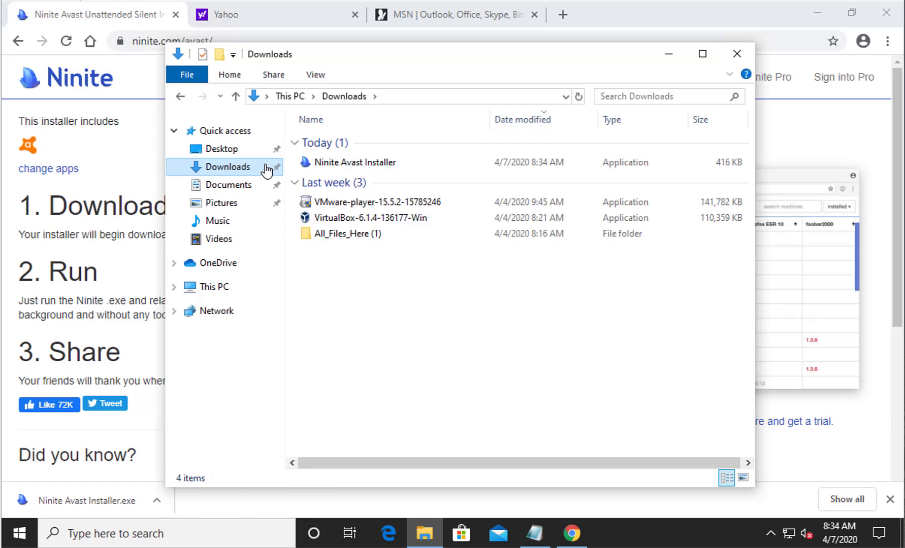
click(337, 167)
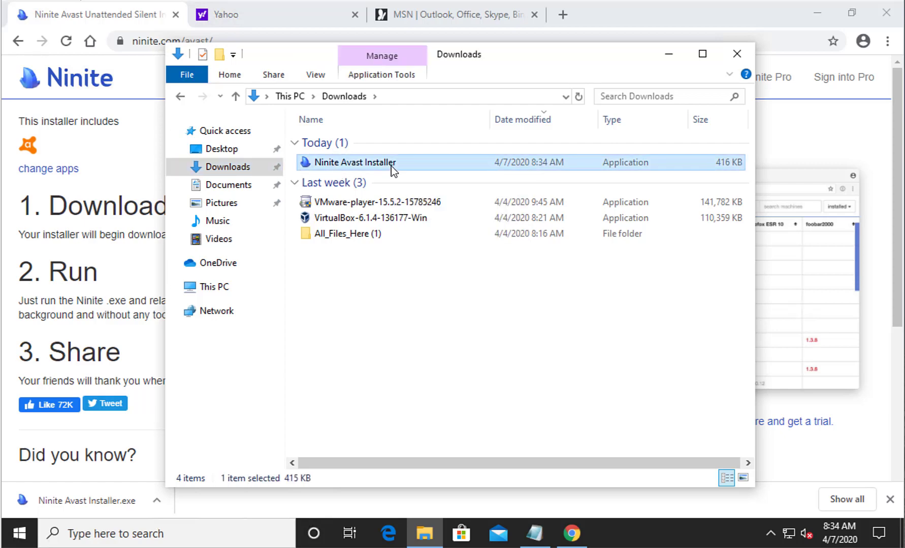
right_click(391, 166)
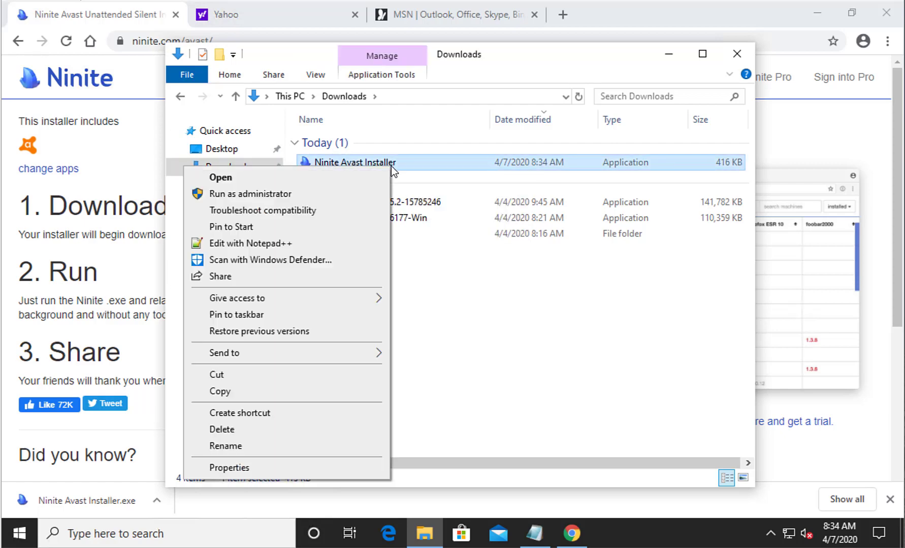
click(304, 195)
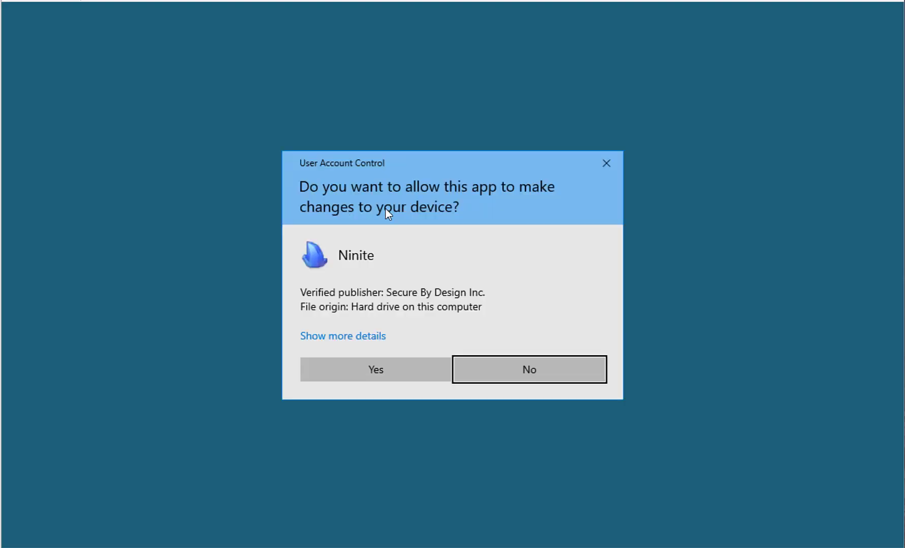
Allow Ninite through User Account Control and show per-app details while Avast installs.
click(369, 377)
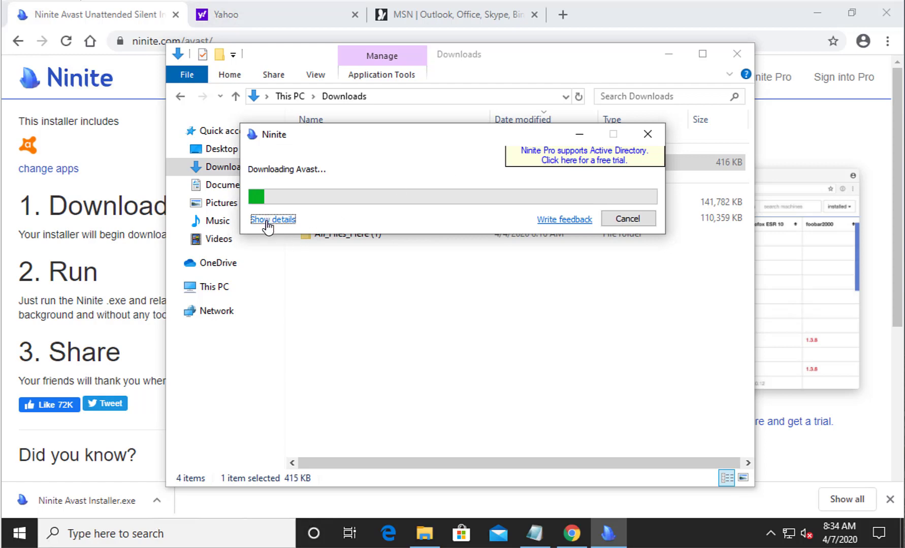
click(268, 220)
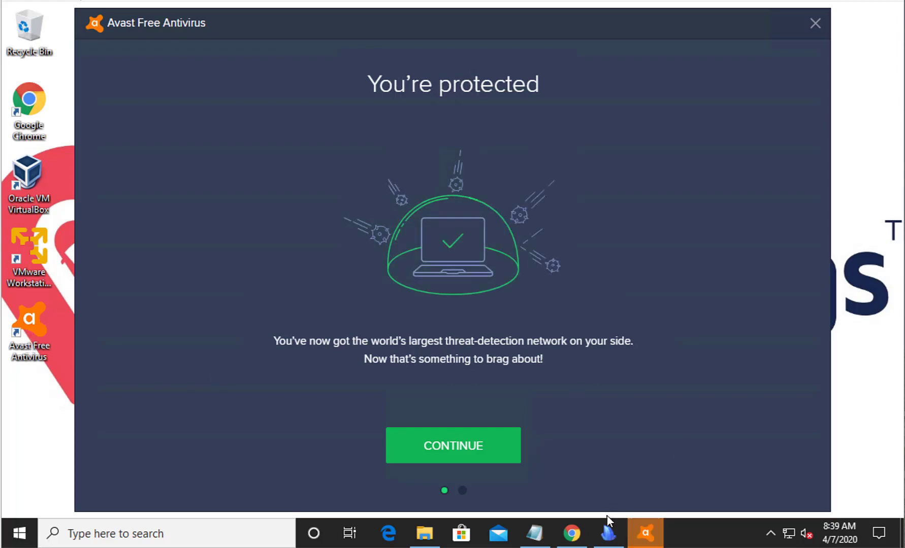
Close the finished Ninite installer, continue past Avast's welcome screen, and open the Protection section.
click(604, 533)
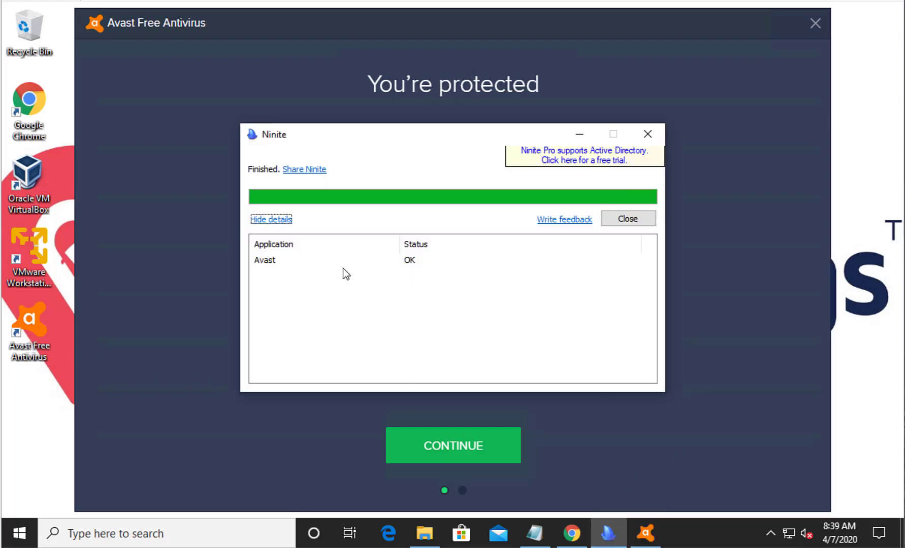
click(641, 222)
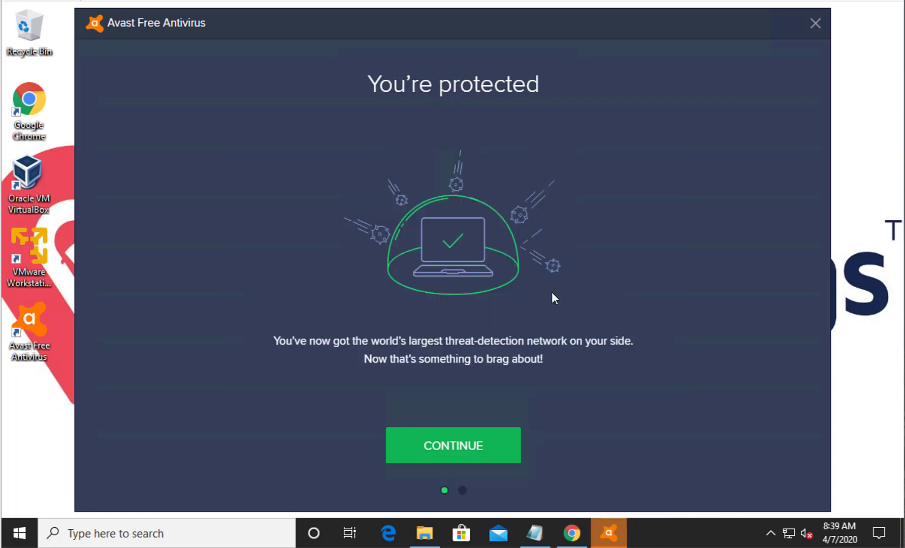
click(437, 461)
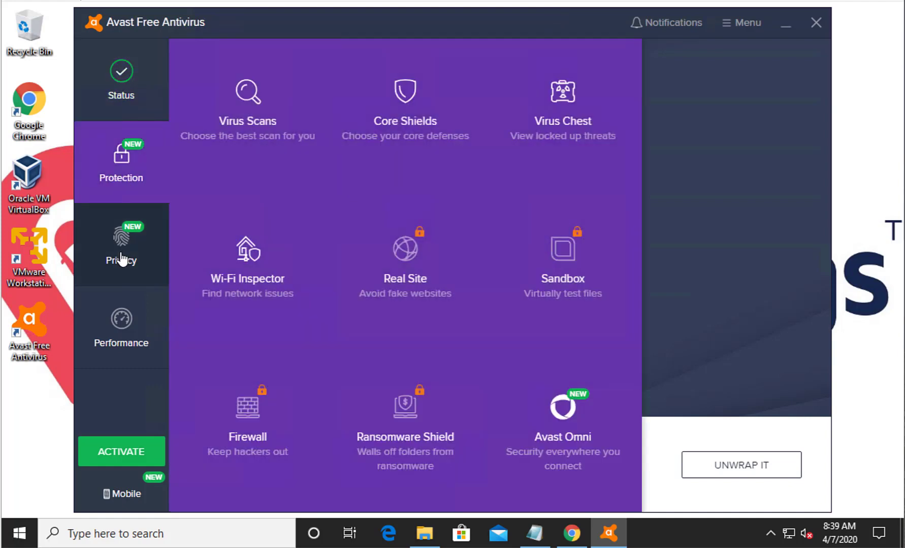
mouse_move(122, 259)
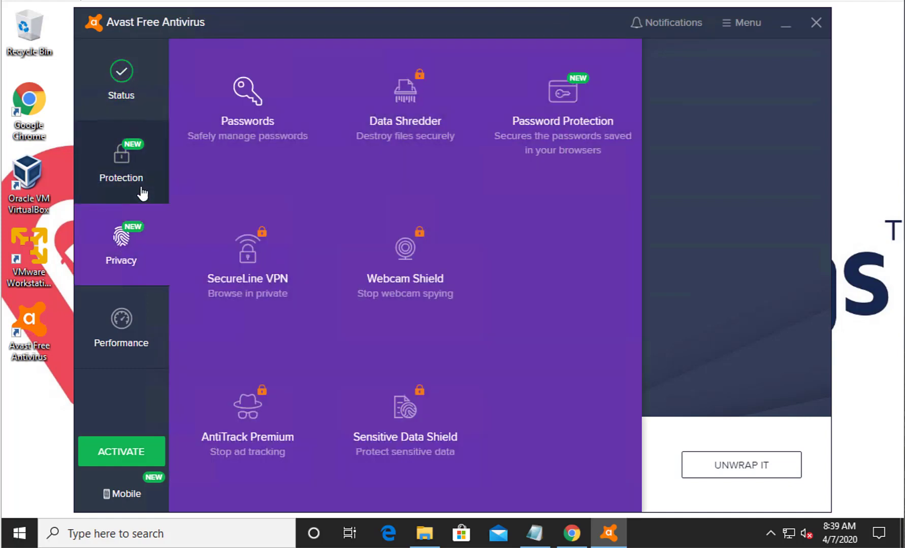
mouse_move(142, 194)
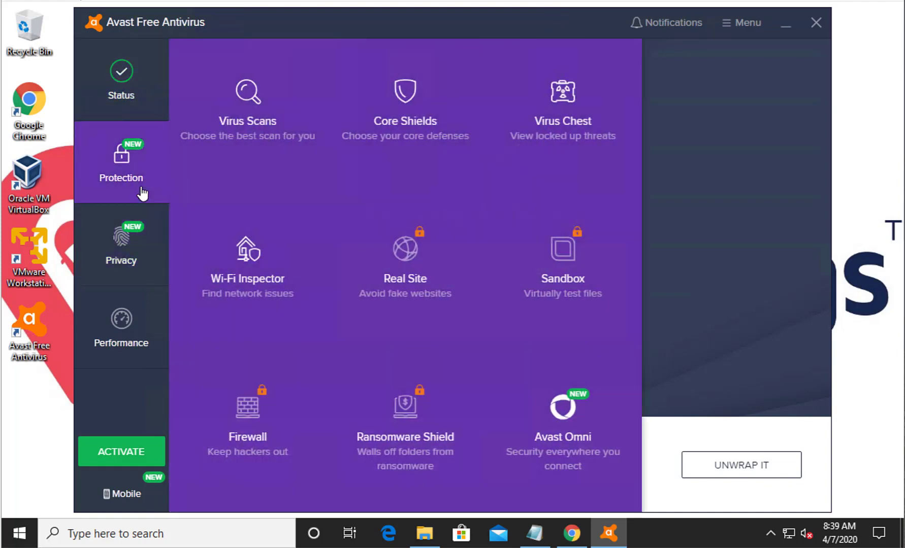
click(227, 144)
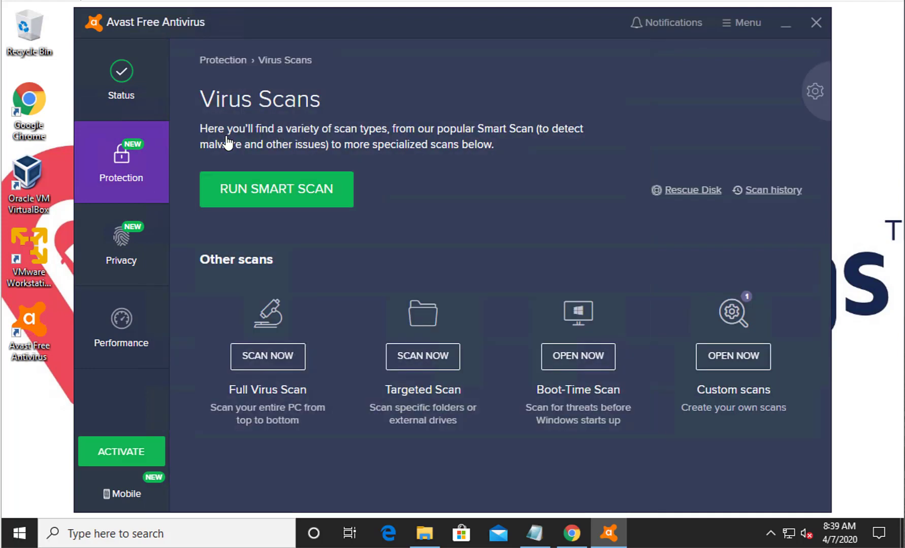